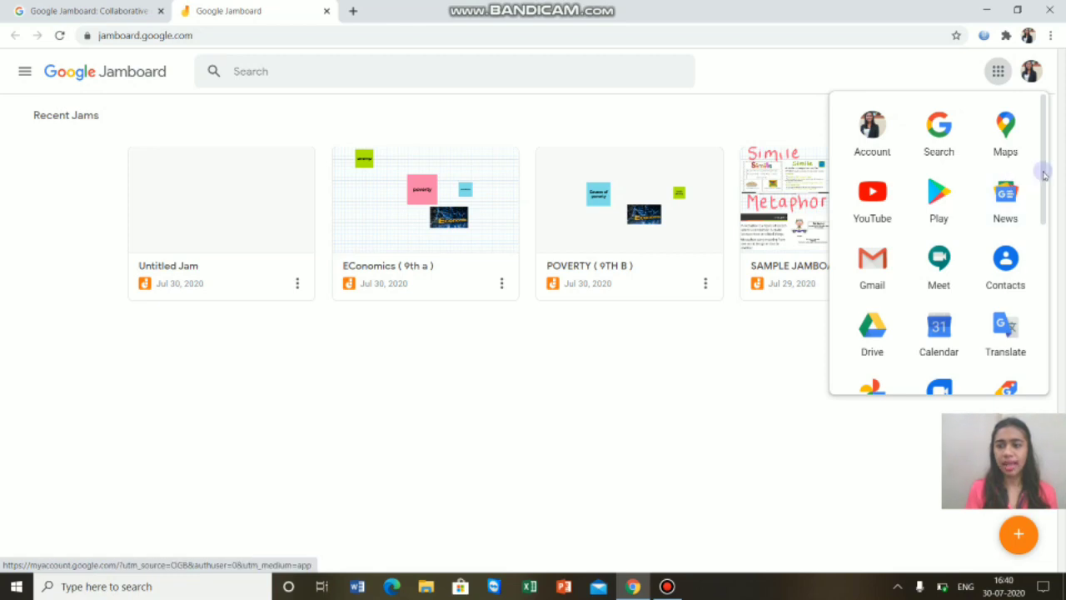
Open Jamboard from the Google apps list and create a new jam.
scroll(1051, 200, "down", 2)
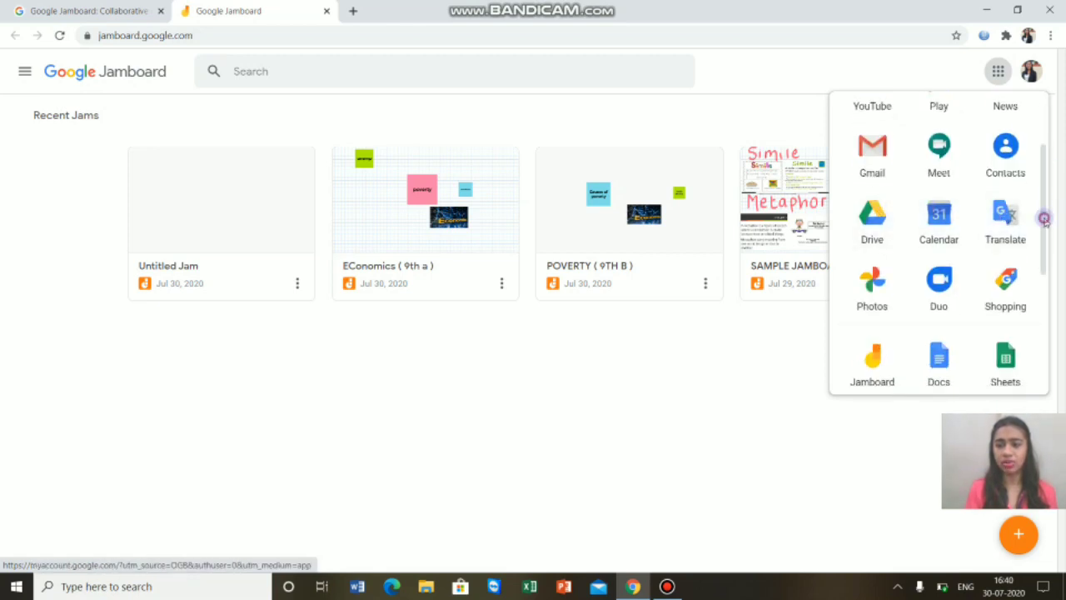
scroll(1046, 241, "down", 2)
scroll(1048, 250, "down", 2)
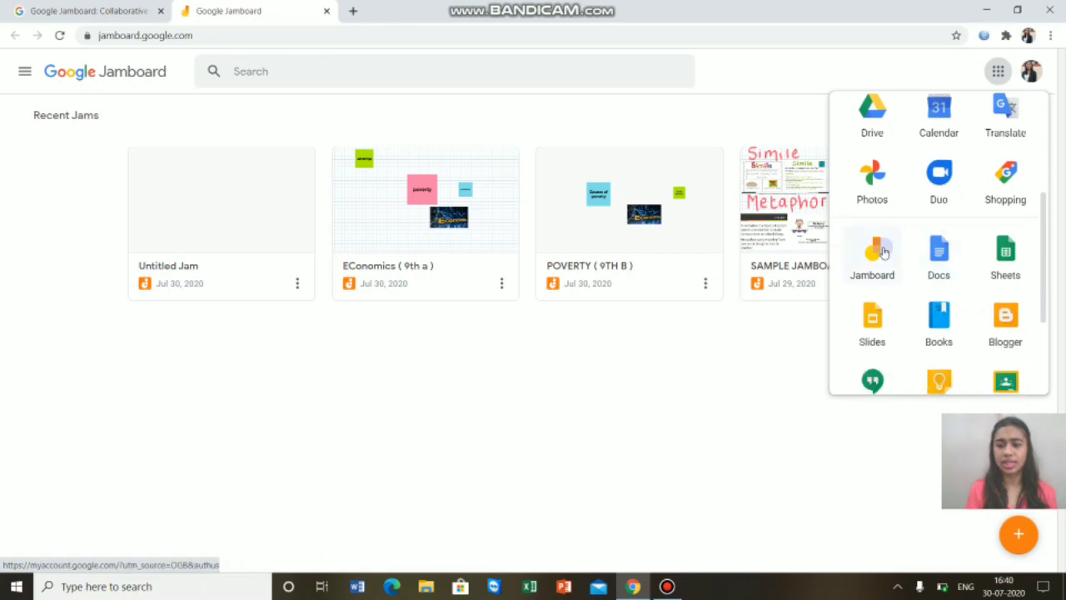
left_click(881, 263)
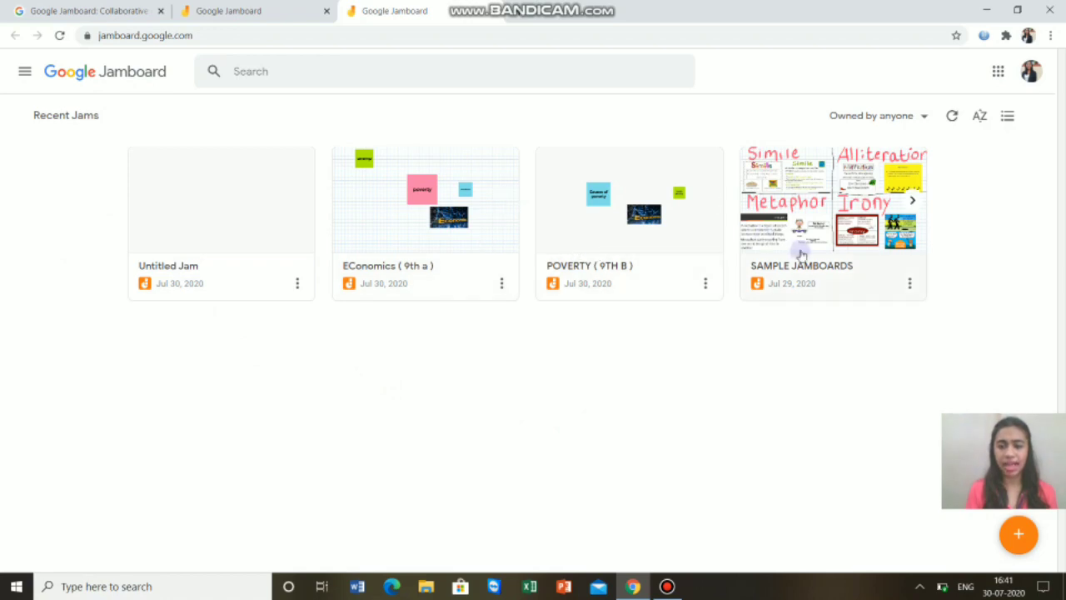
left_click(1016, 537)
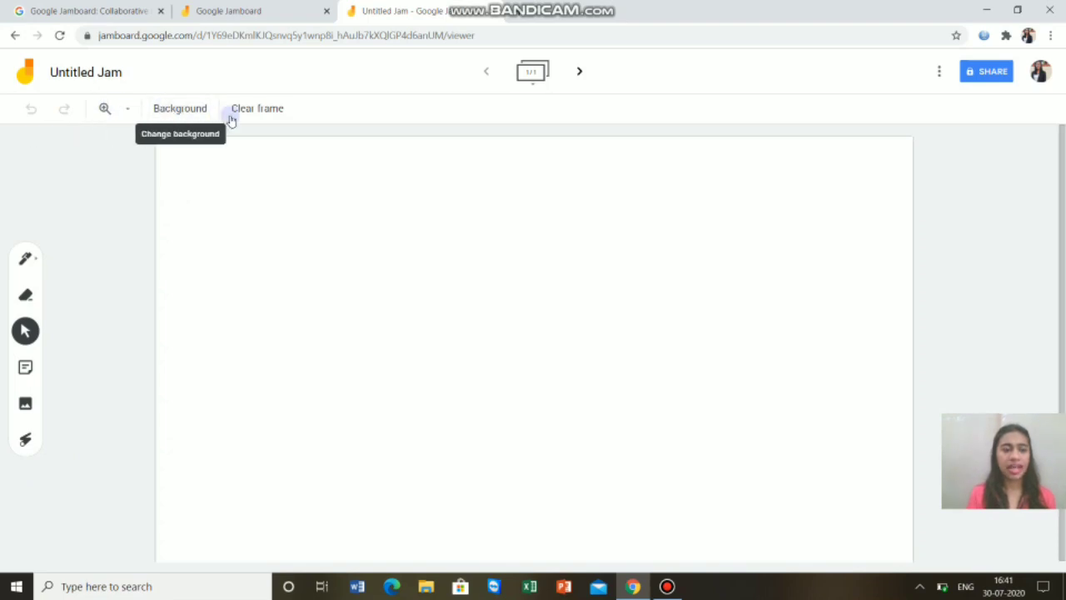
Set the blank frame's background to the square grid pattern.
left_click(177, 109)
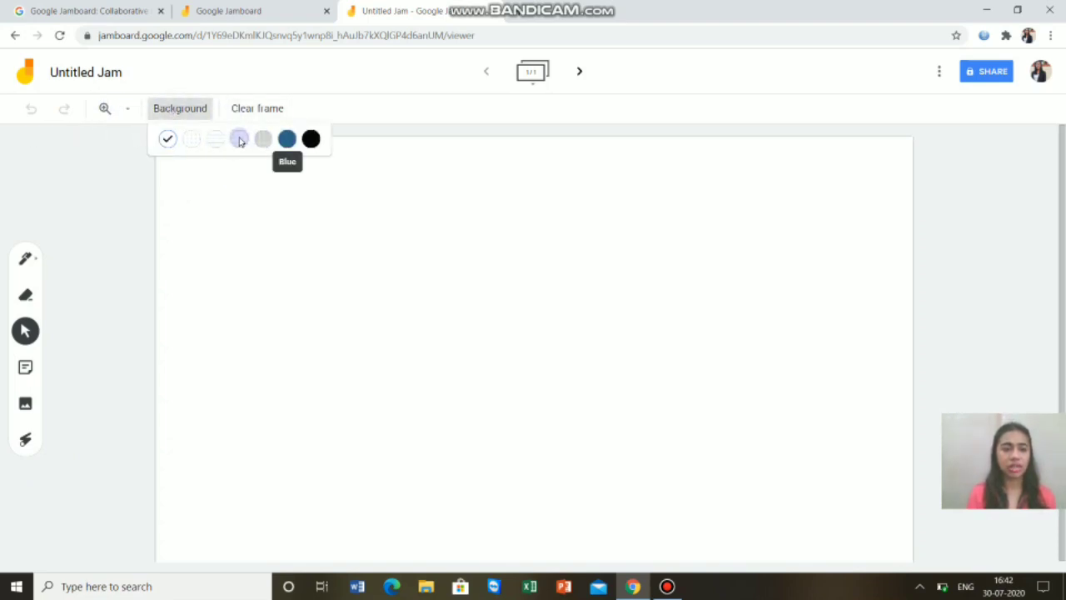
left_click(239, 139)
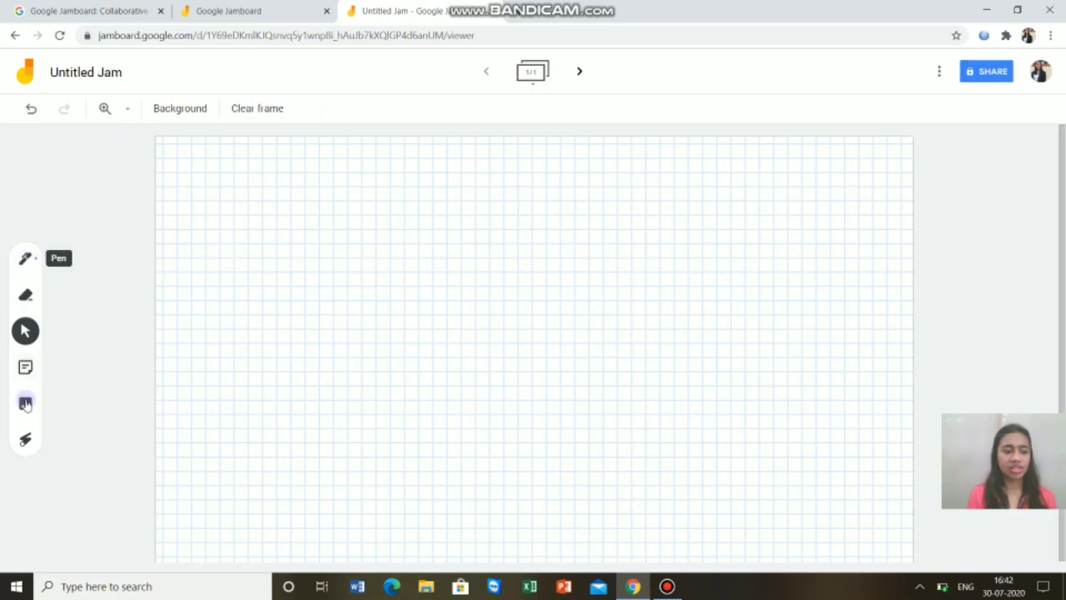
left_click(32, 259)
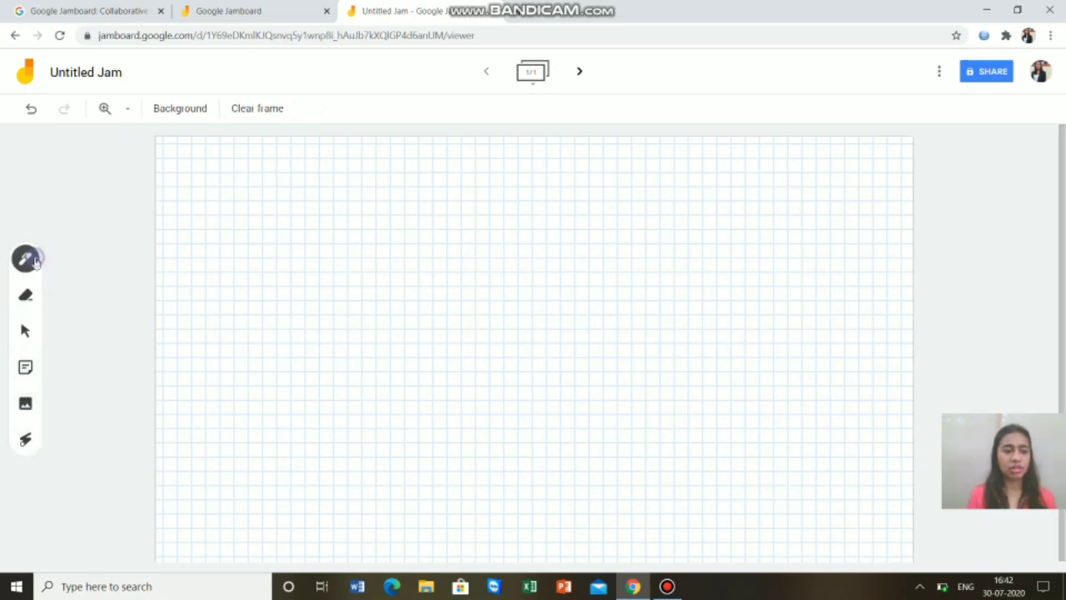
left_click(35, 260)
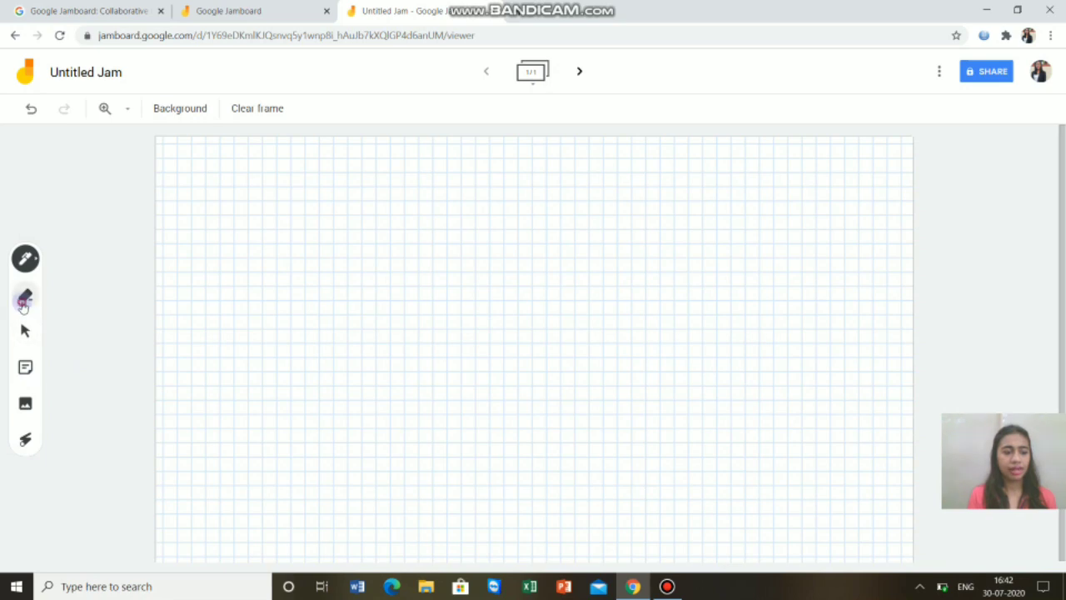
left_click(24, 304)
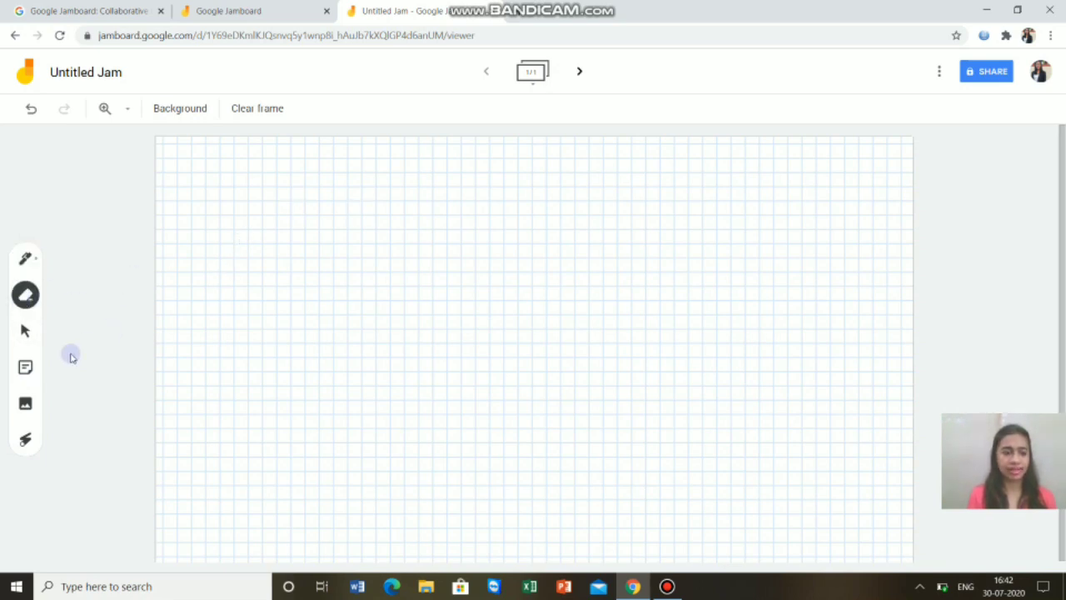
left_click(25, 333)
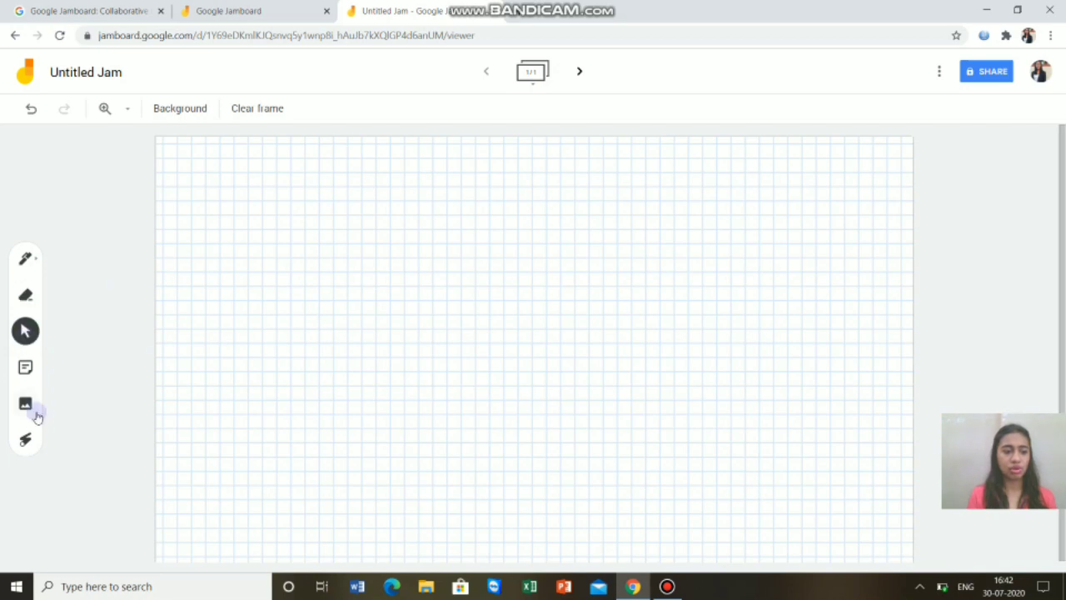
Add a blue sticky note reading "pOVERTY" to the frame.
left_click(25, 369)
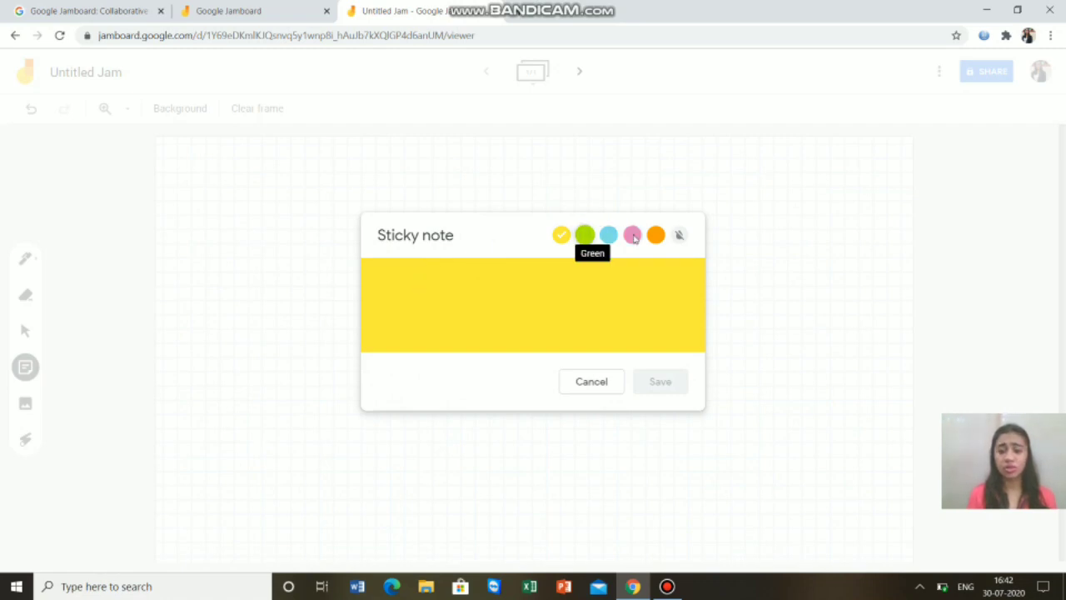
left_click(677, 236)
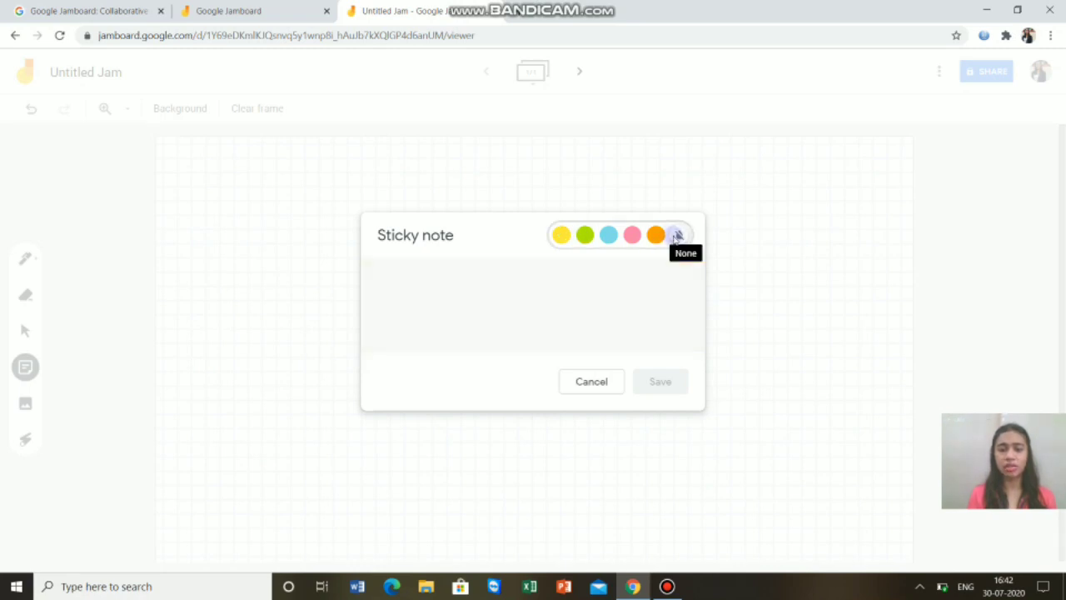
left_click(609, 235)
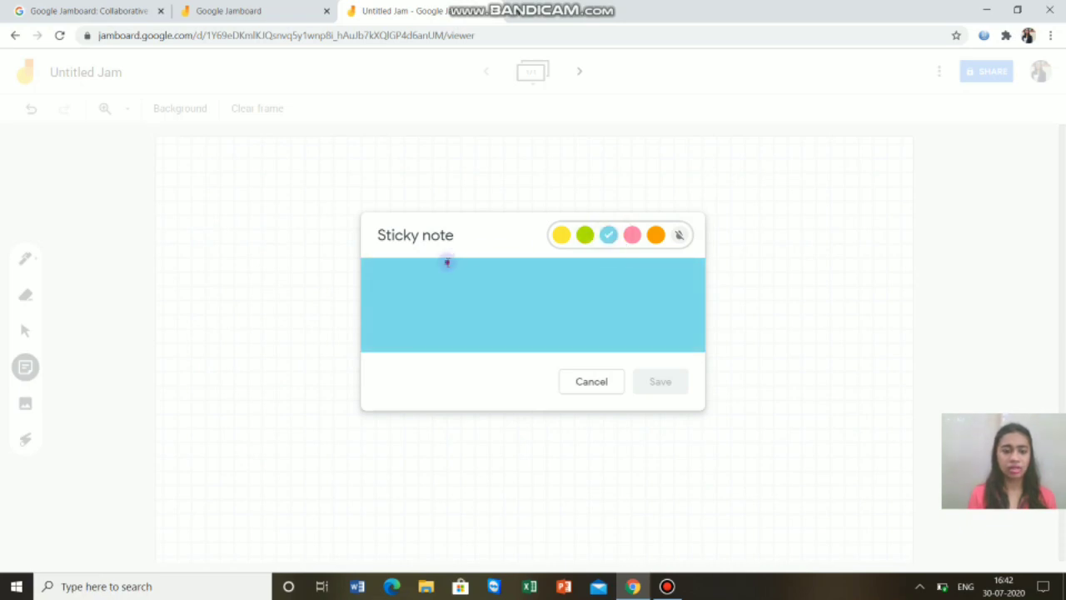
left_click(448, 262)
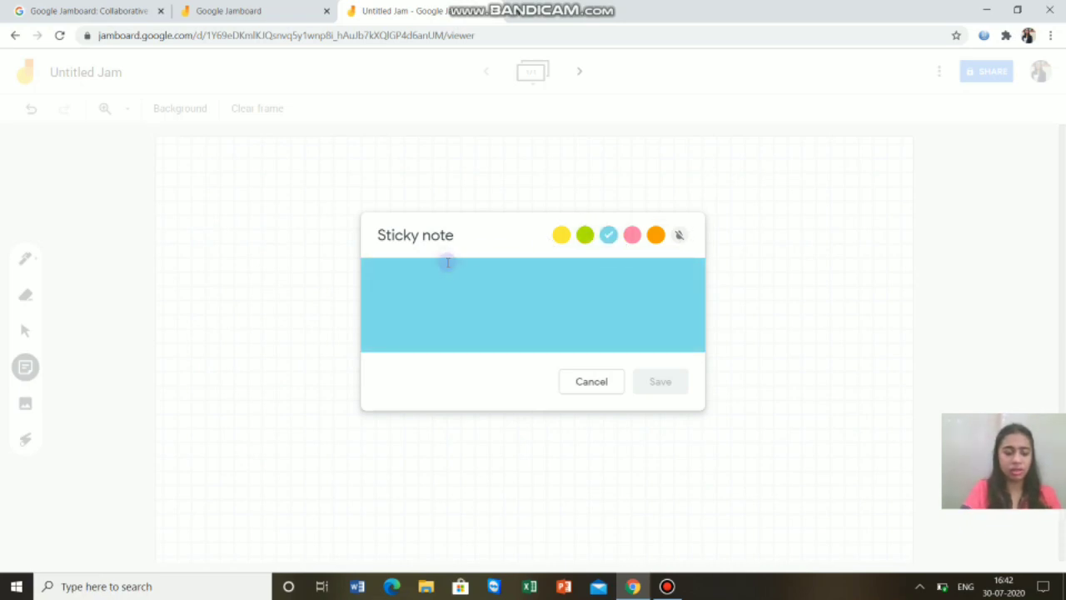
key("XF86AudioLowerVolume")
type("p")
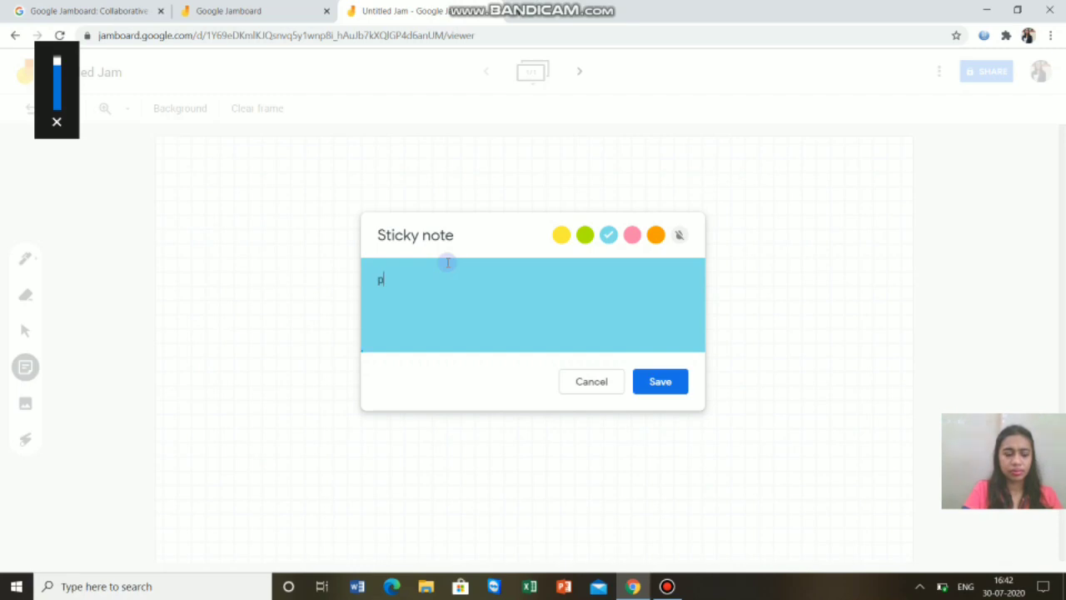
type("OVER56")
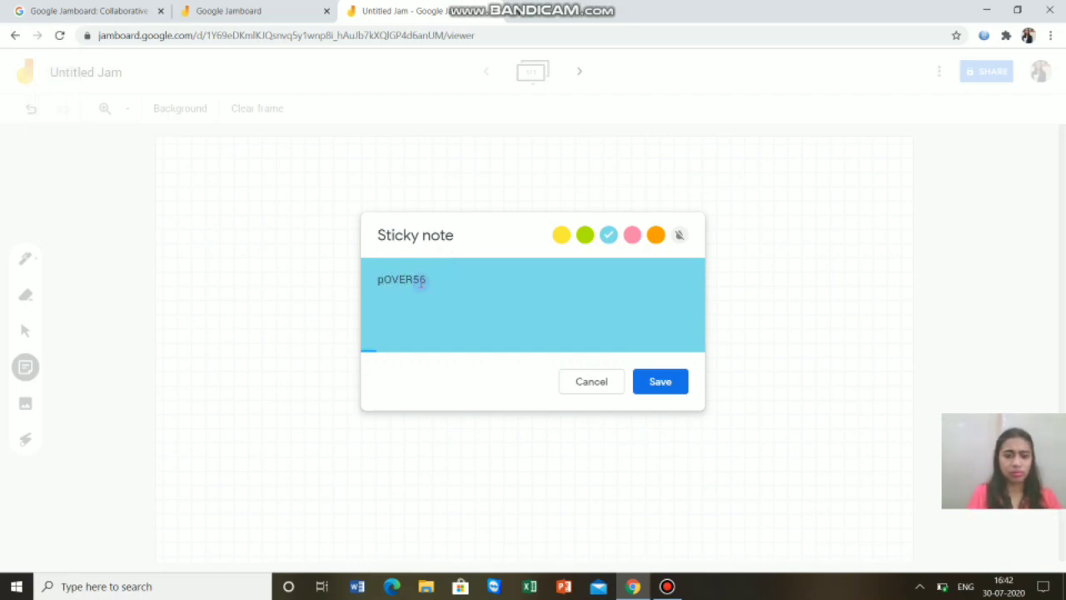
left_click_drag(412, 280, 426, 281)
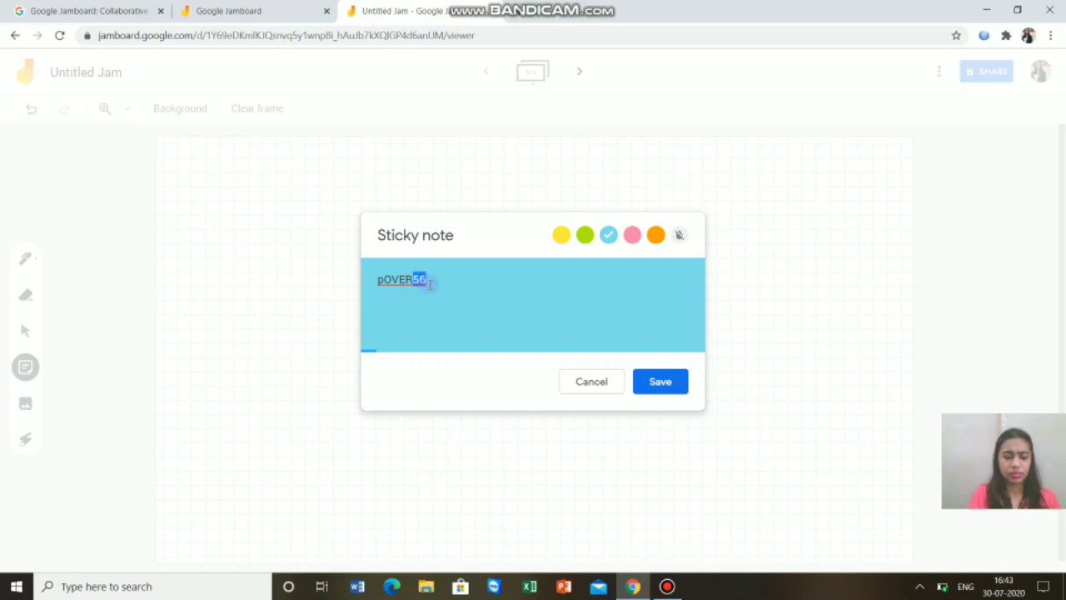
left_click(675, 381)
left_click(587, 382)
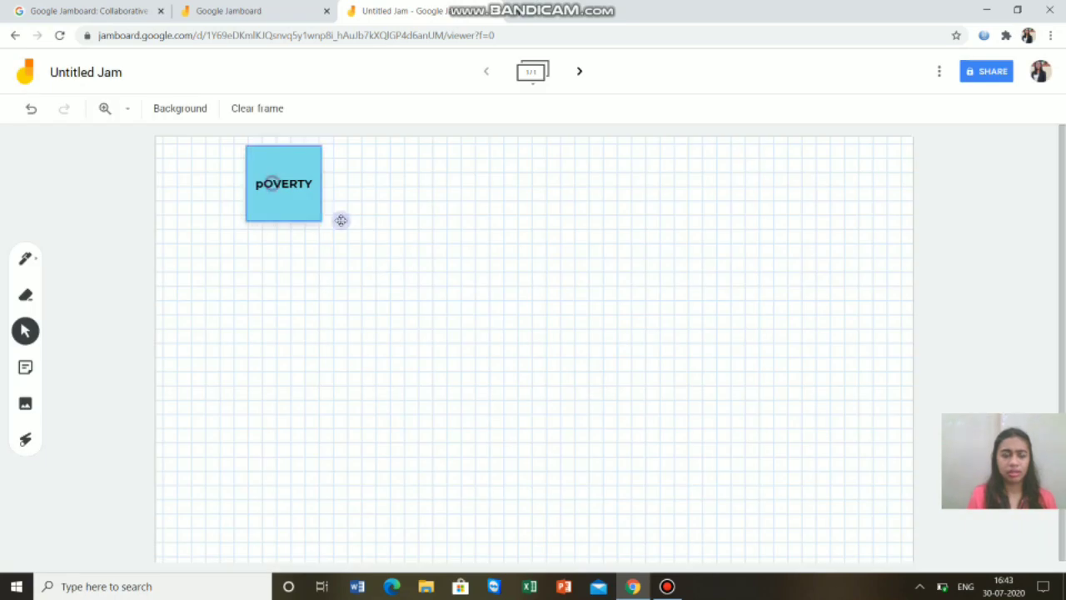
Enlarge the "pOVERTY" sticky note near the middle of the frame and delete it.
left_click_drag(316, 215, 549, 376)
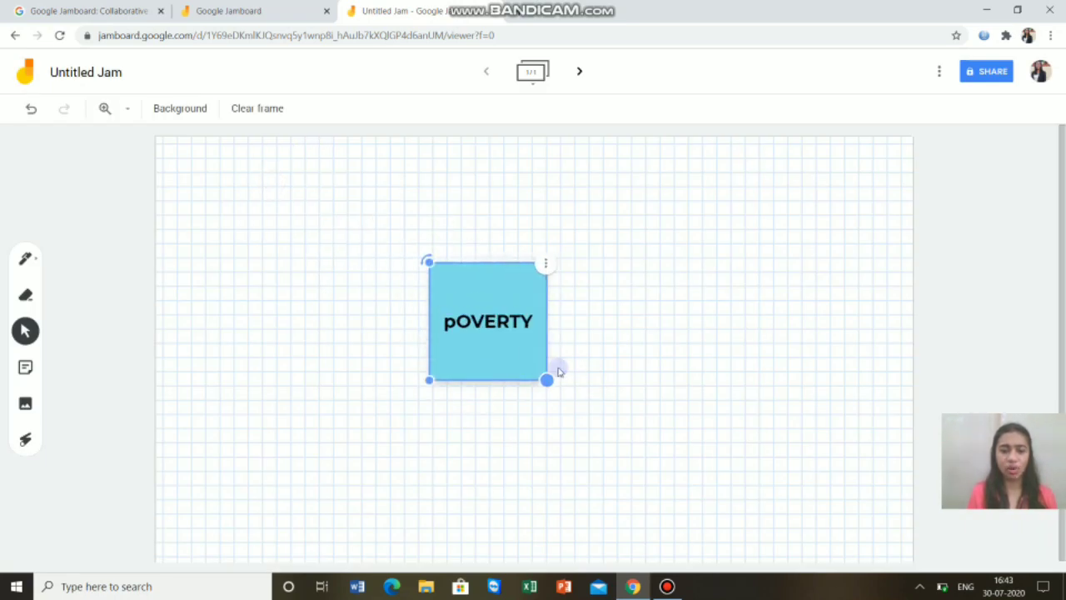
left_click(549, 268)
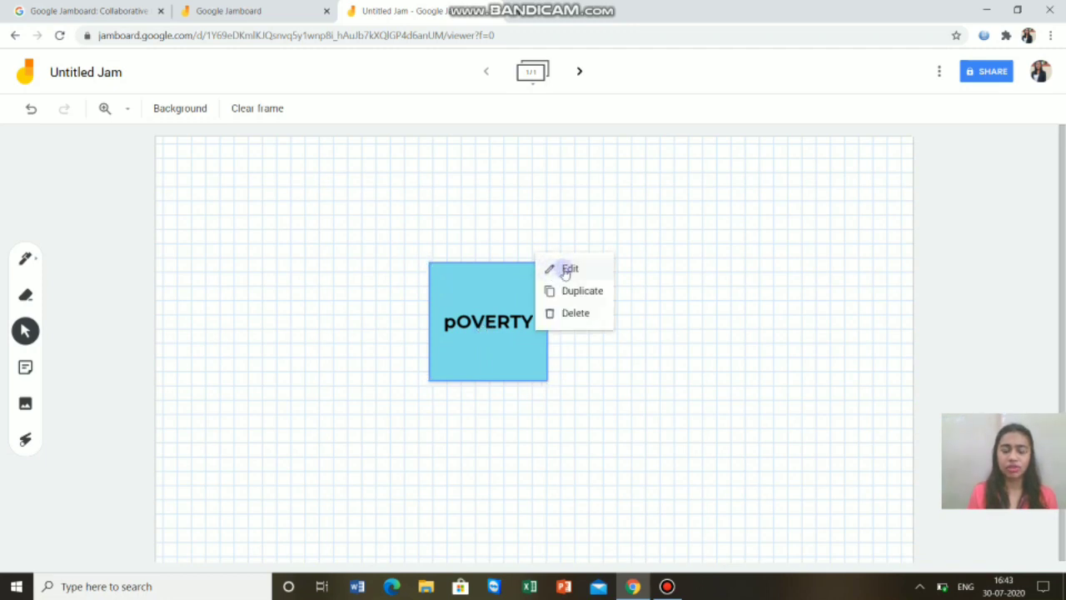
left_click(591, 315)
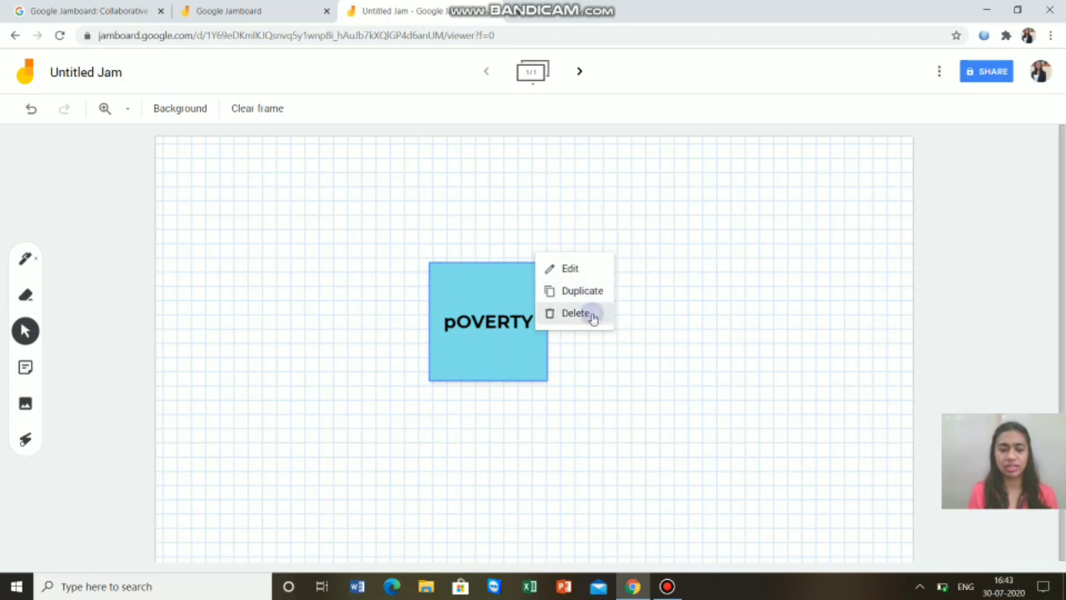
Add a blue sticky note reading "POVERTY", place it in the middle of the frame and enlarge it slightly.
left_click(25, 367)
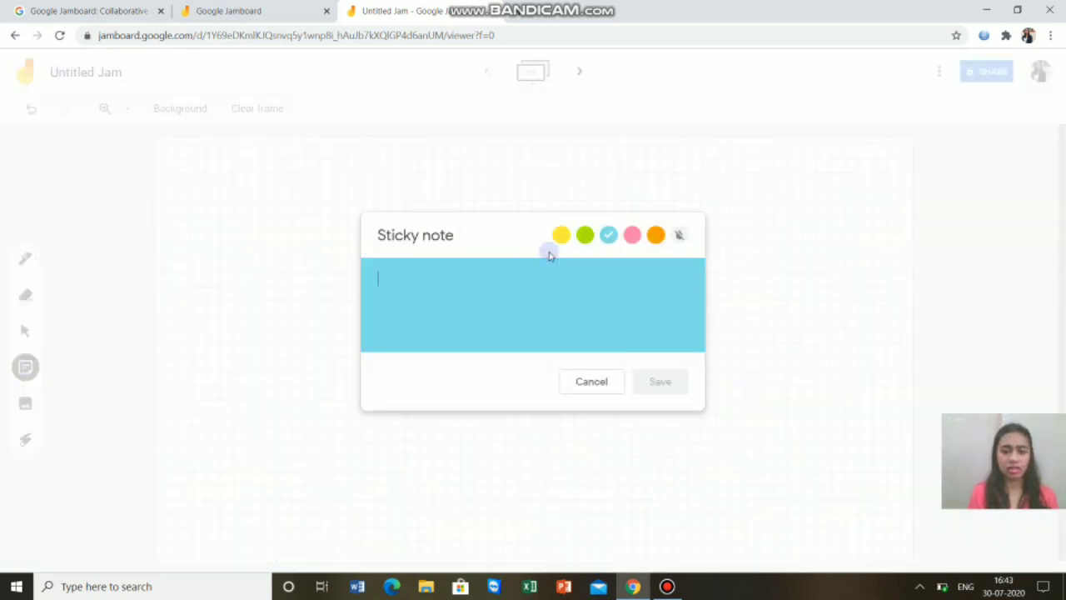
type("POVERTY")
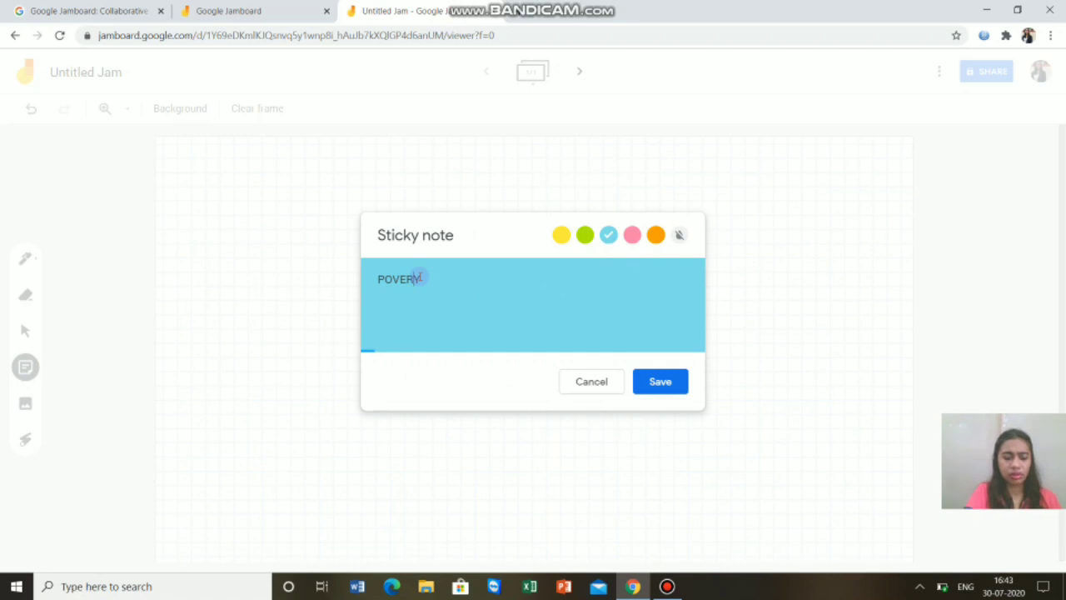
left_click(679, 381)
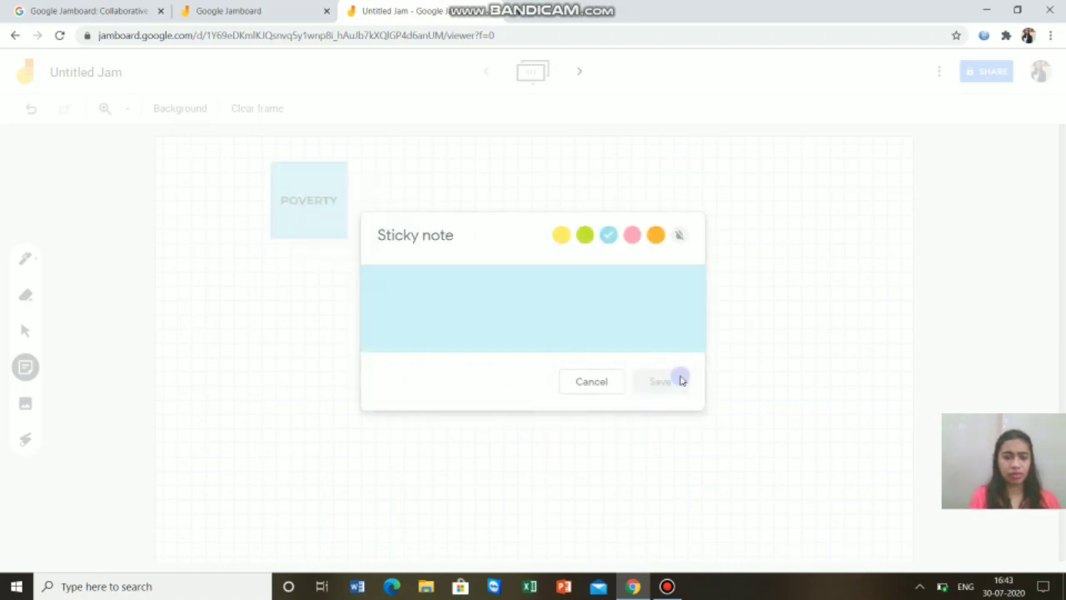
left_click(598, 379)
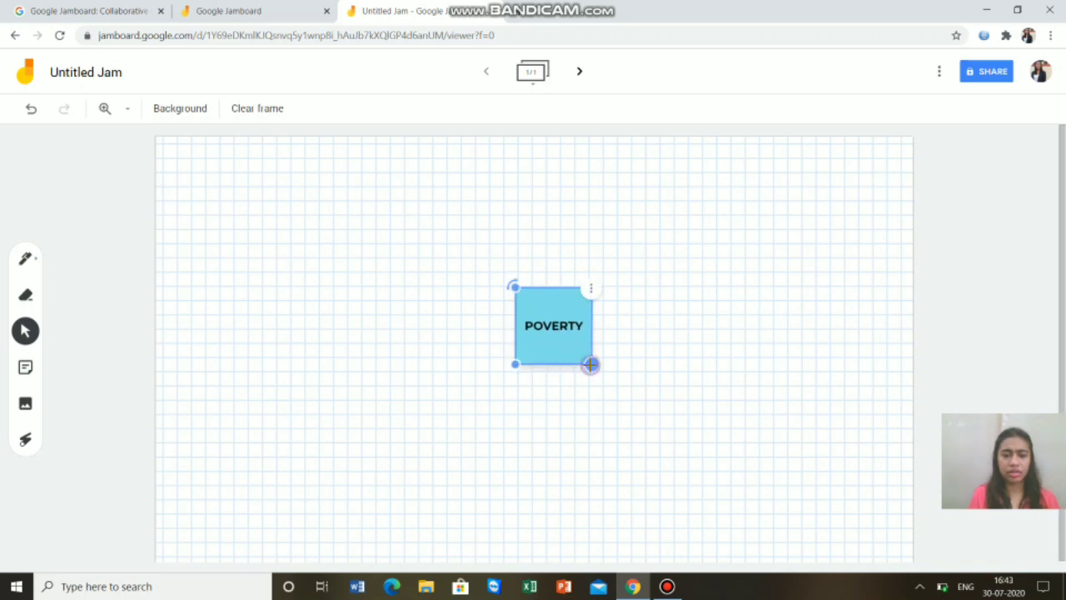
left_click_drag(591, 364, 612, 377)
key("Escape")
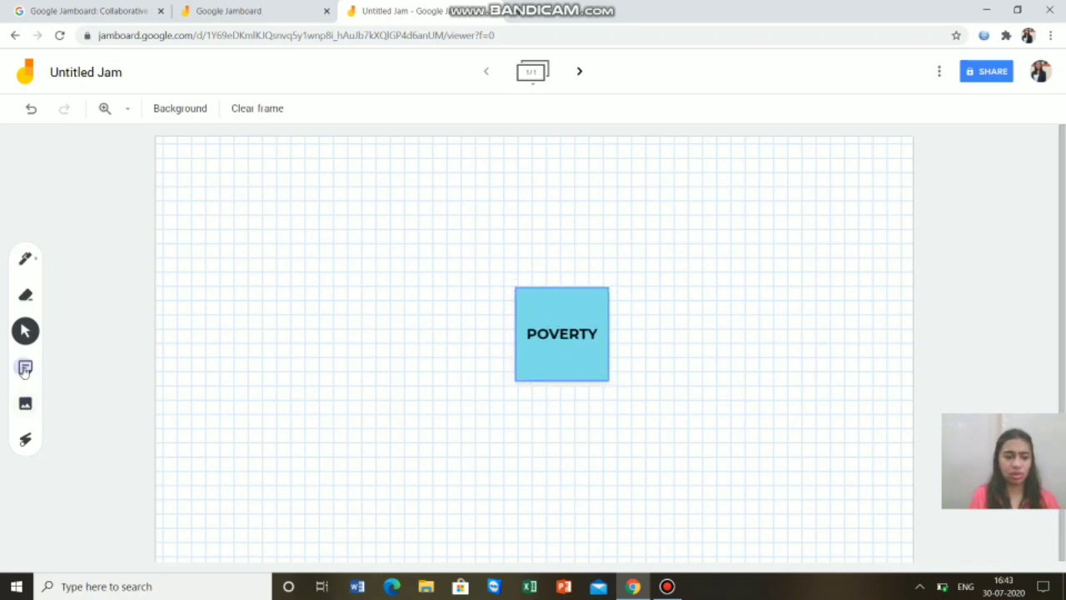
Add a pink sticky note reading "ECONOMICS", place it well to the left of the POVERTY note and shrink it slightly.
left_click(25, 368)
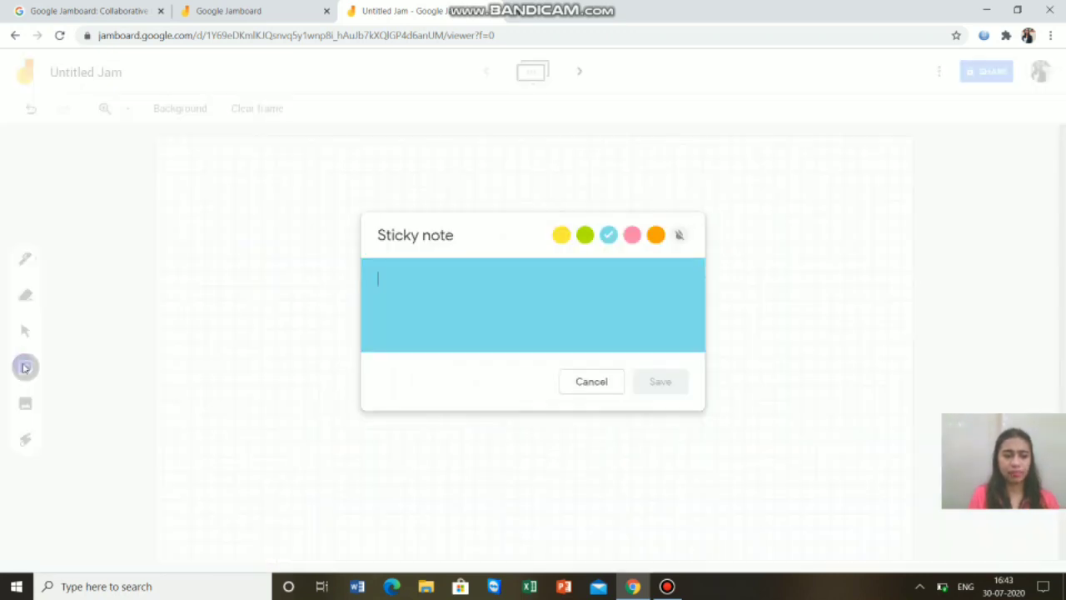
left_click(638, 237)
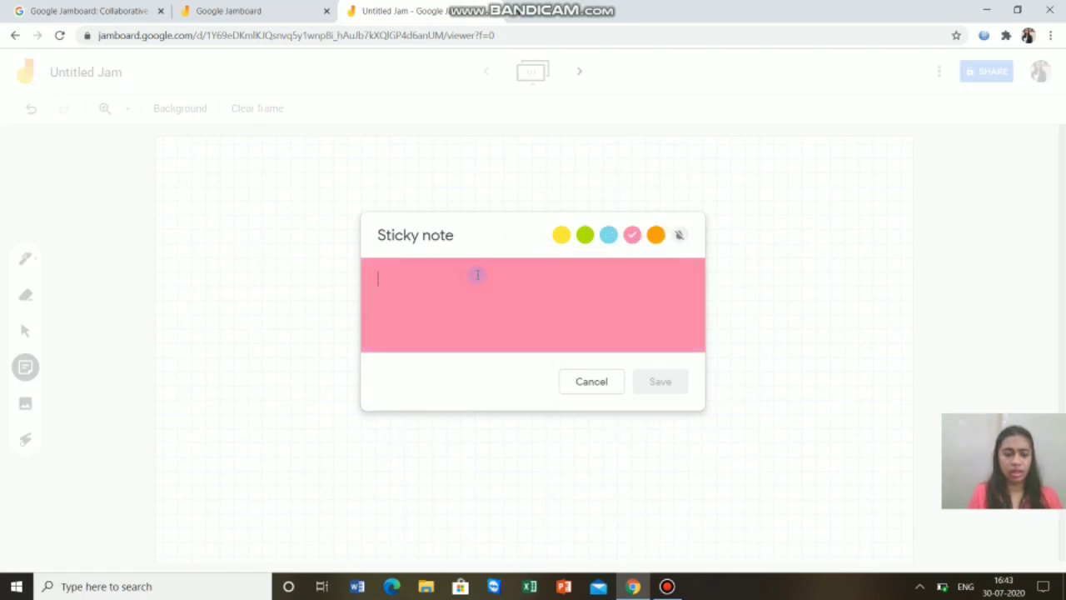
type("ECONOMICS")
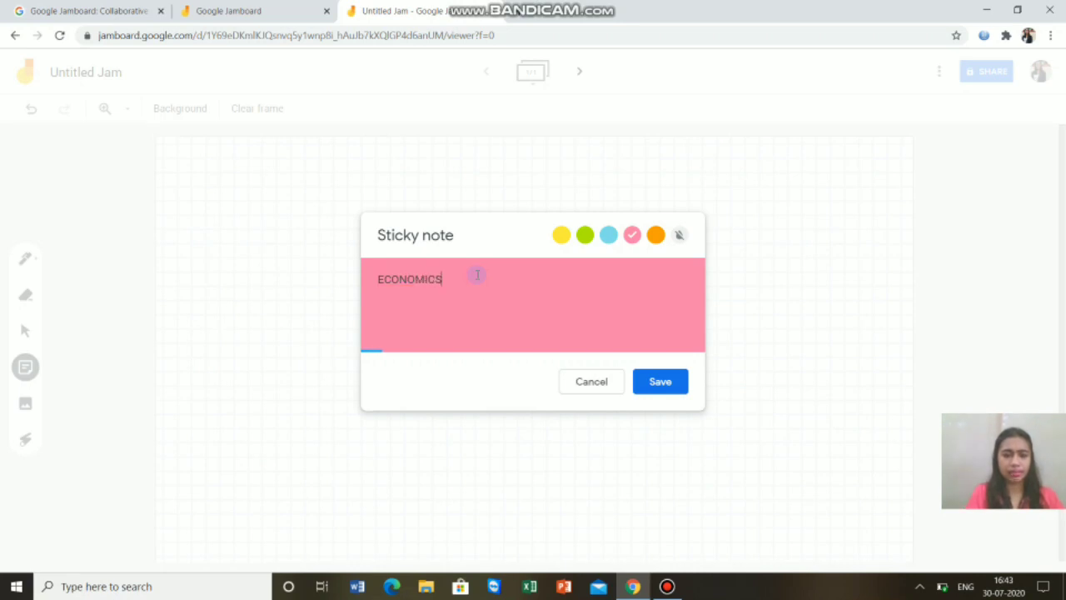
left_click(660, 381)
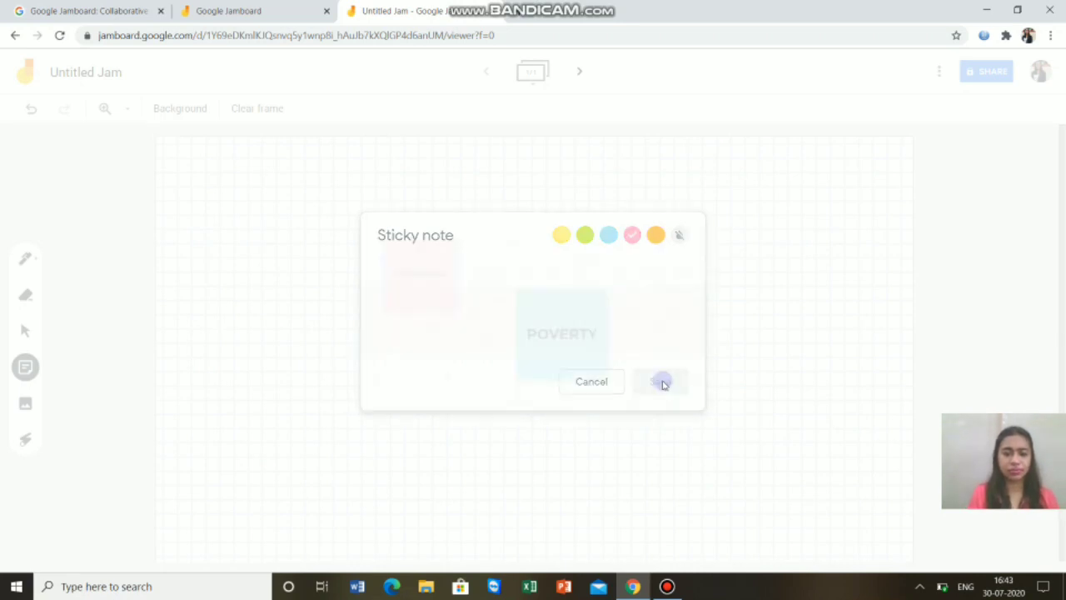
left_click(583, 382)
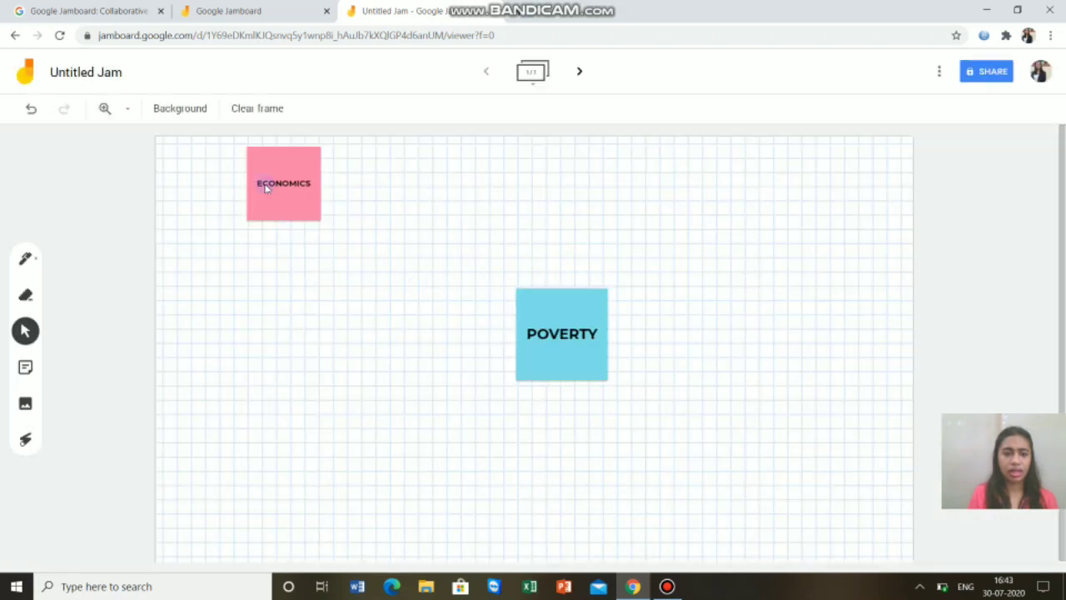
left_click_drag(264, 184, 261, 322)
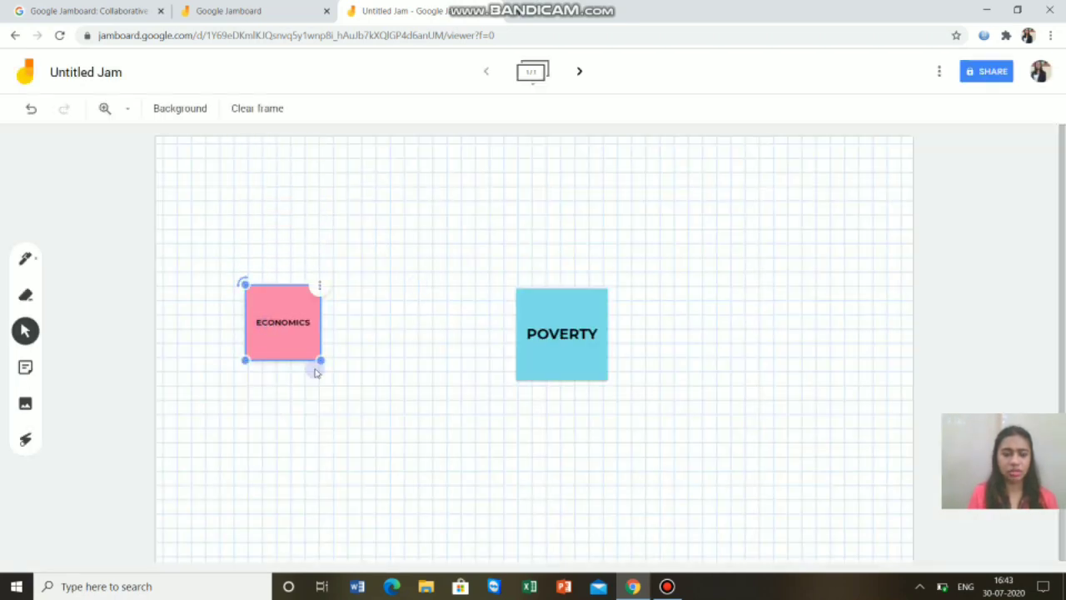
left_click_drag(317, 360, 306, 345)
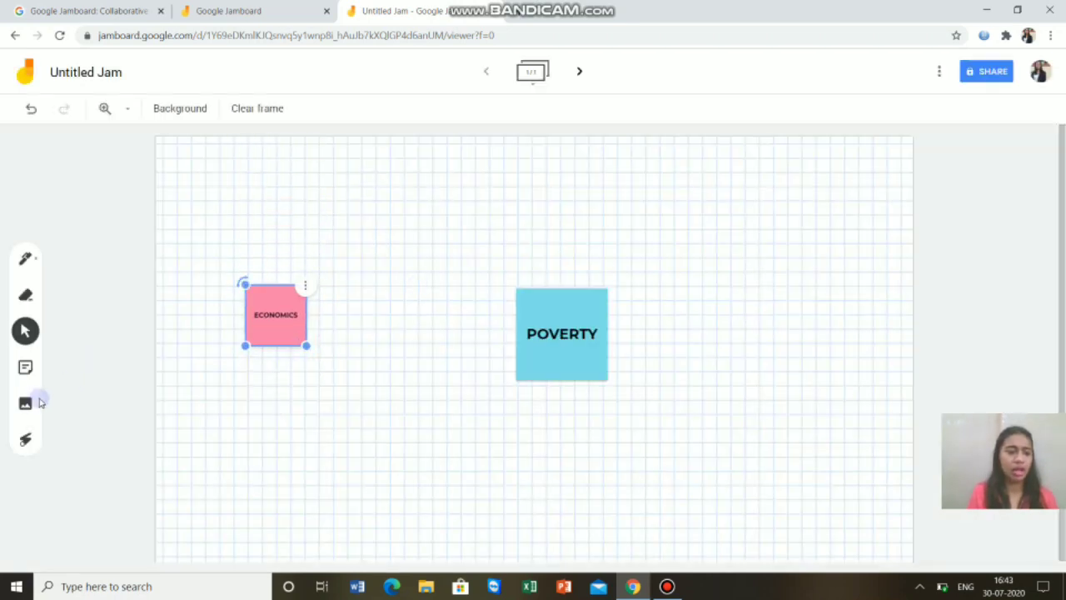
Search Google Images for "ECONOMICS" and insert the first result, the dark blue picture with yellow Economics lettering, into the frame.
left_click(26, 403)
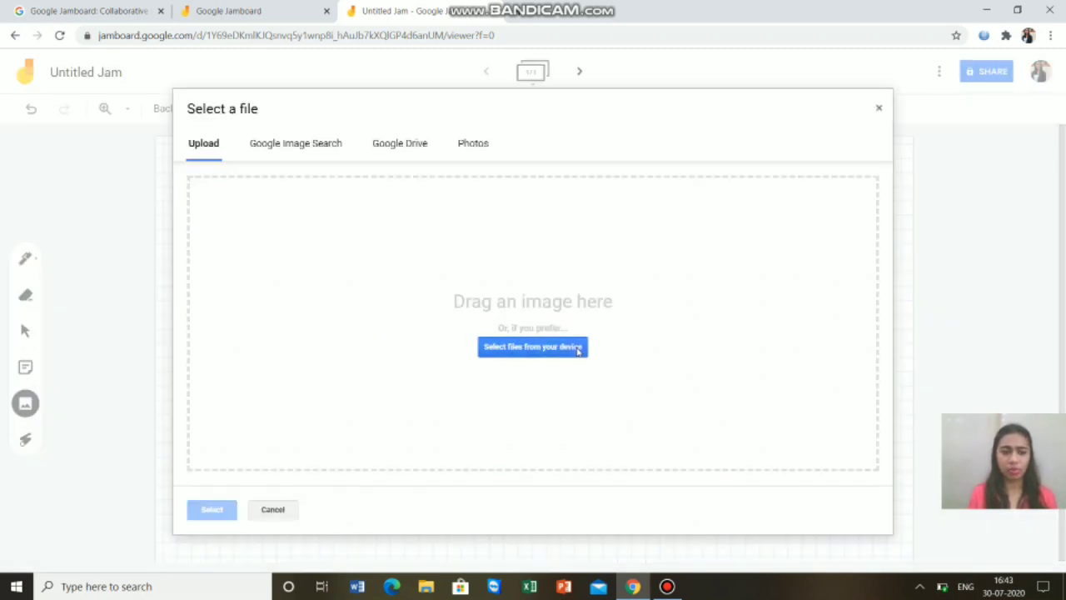
left_click(309, 143)
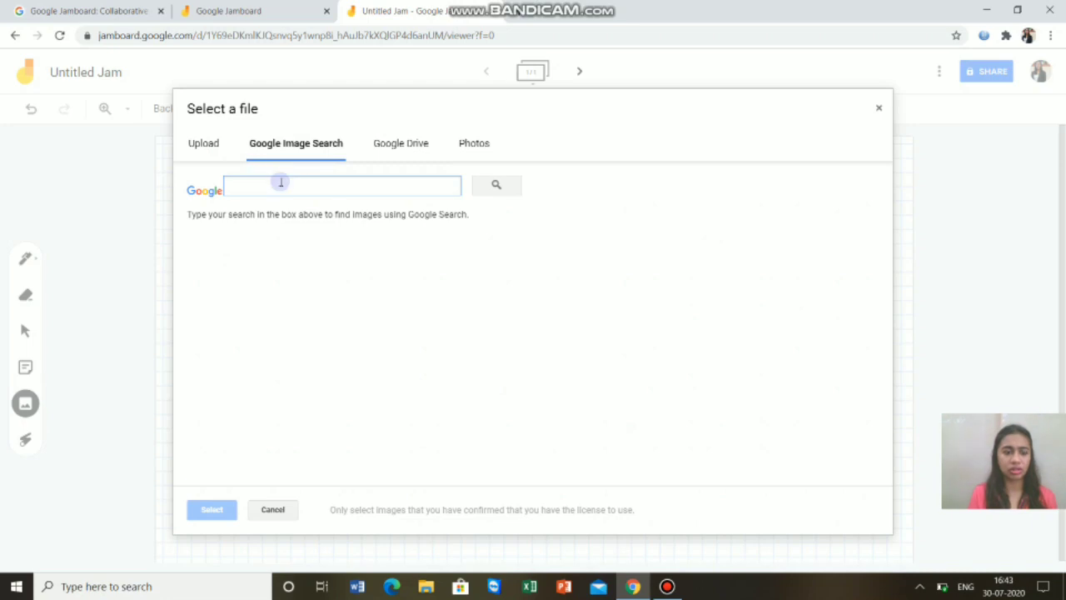
type("Ec")
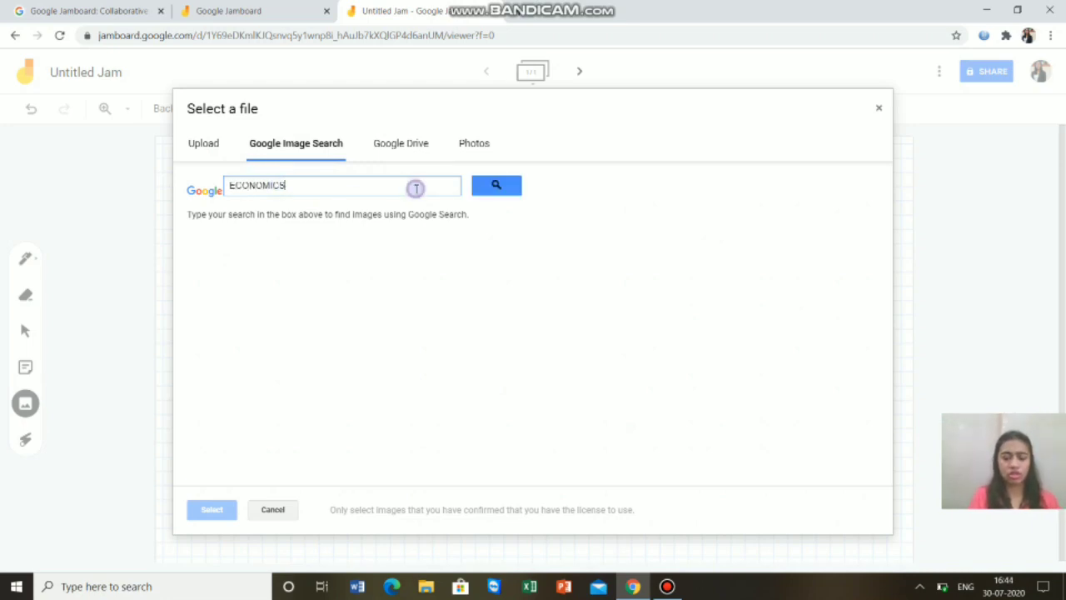
key("Return")
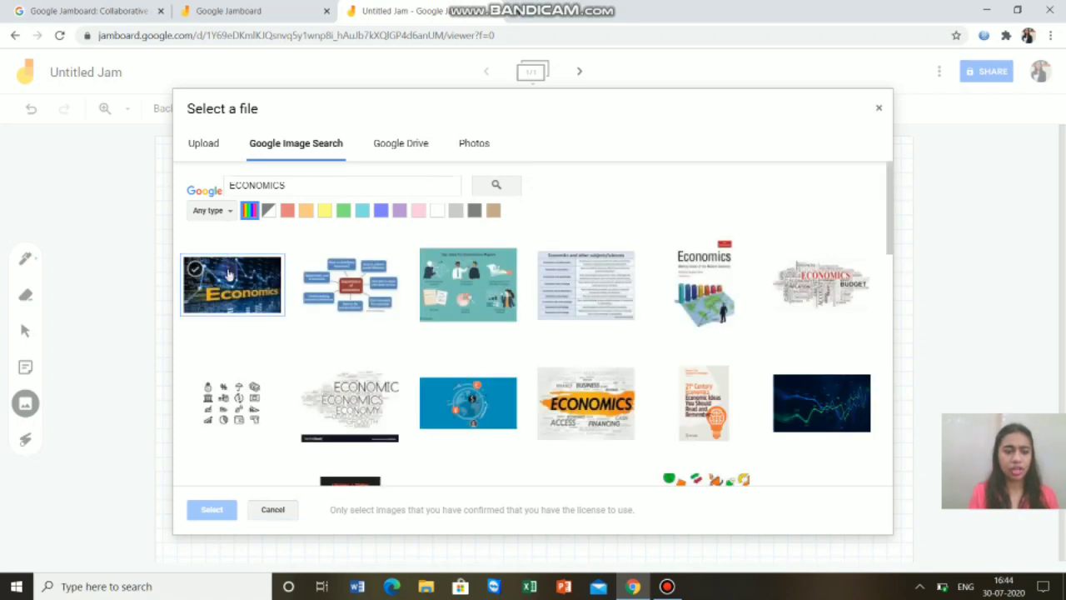
left_click(229, 275)
left_click(222, 513)
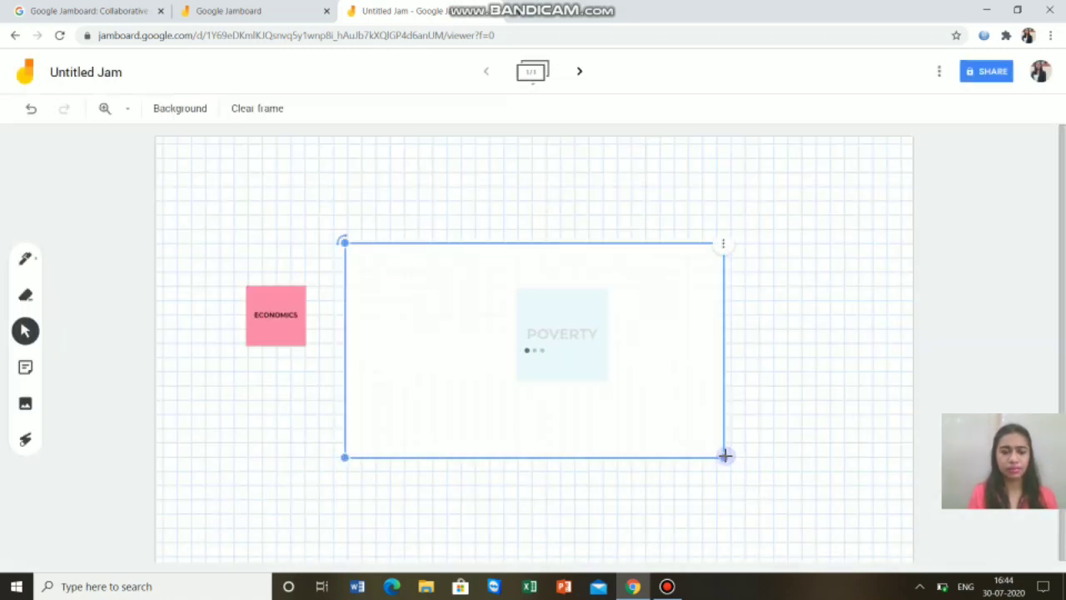
Shrink the Economics image to less than half its width and place it below and between the ECONOMICS and POVERTY notes.
left_click_drag(725, 456, 504, 334)
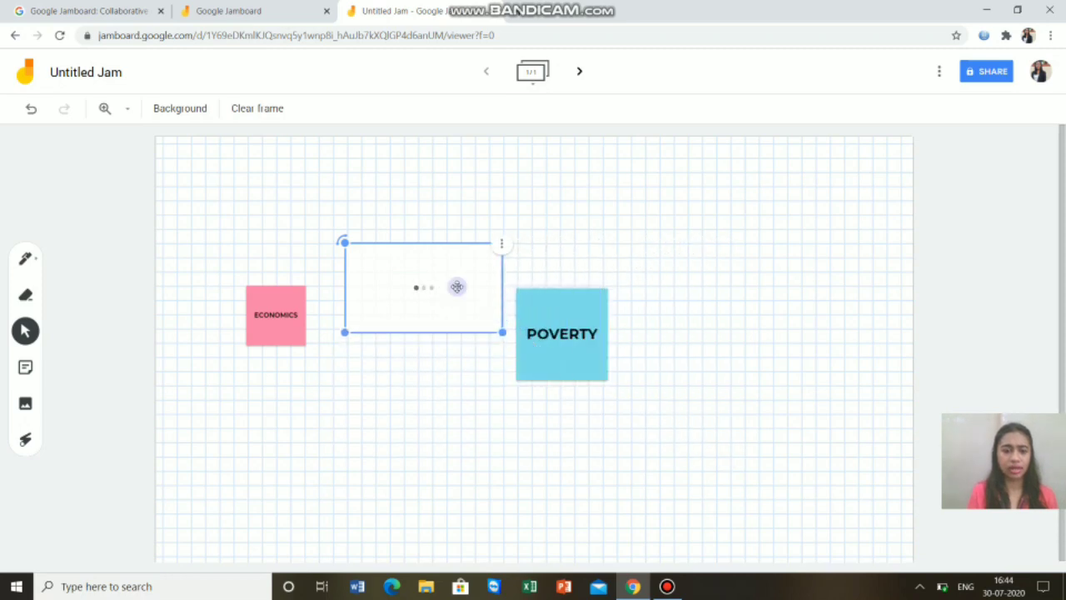
left_click_drag(454, 283, 418, 408)
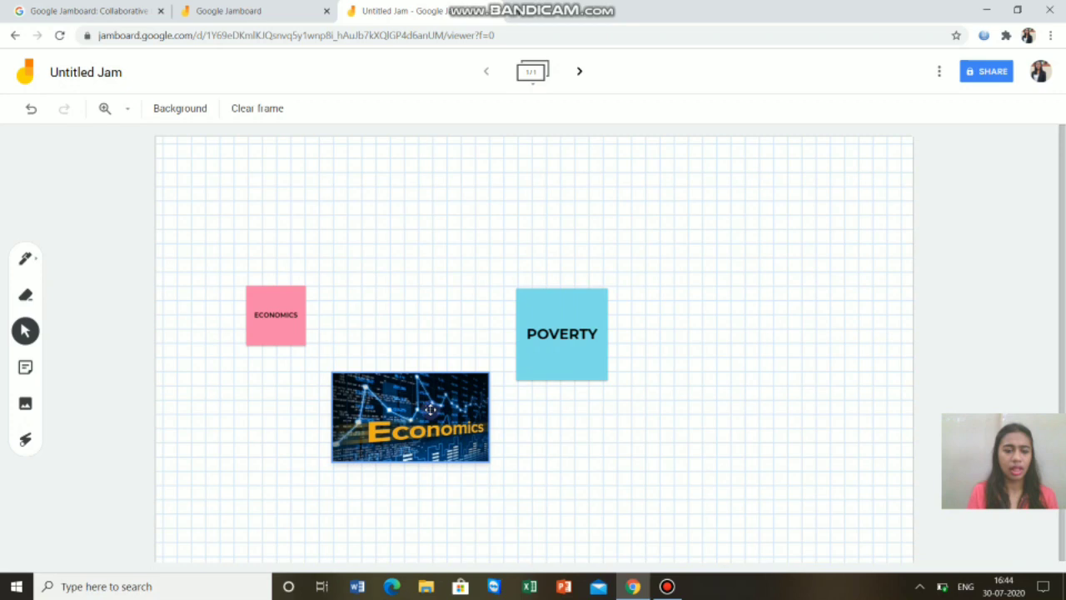
Activate the laser tool for pointing at the POVERTY note.
left_click(23, 440)
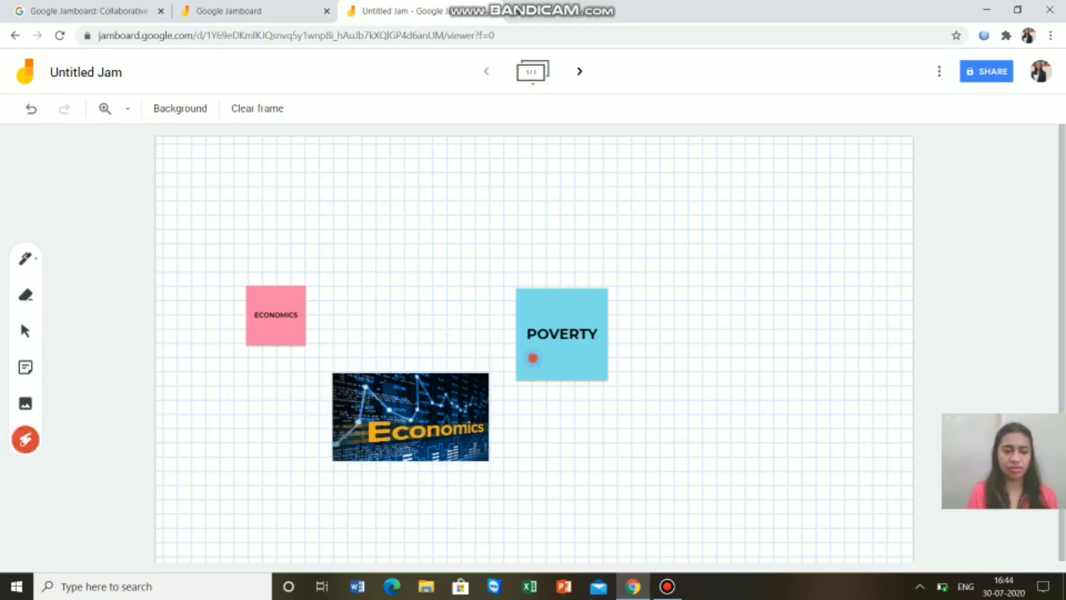